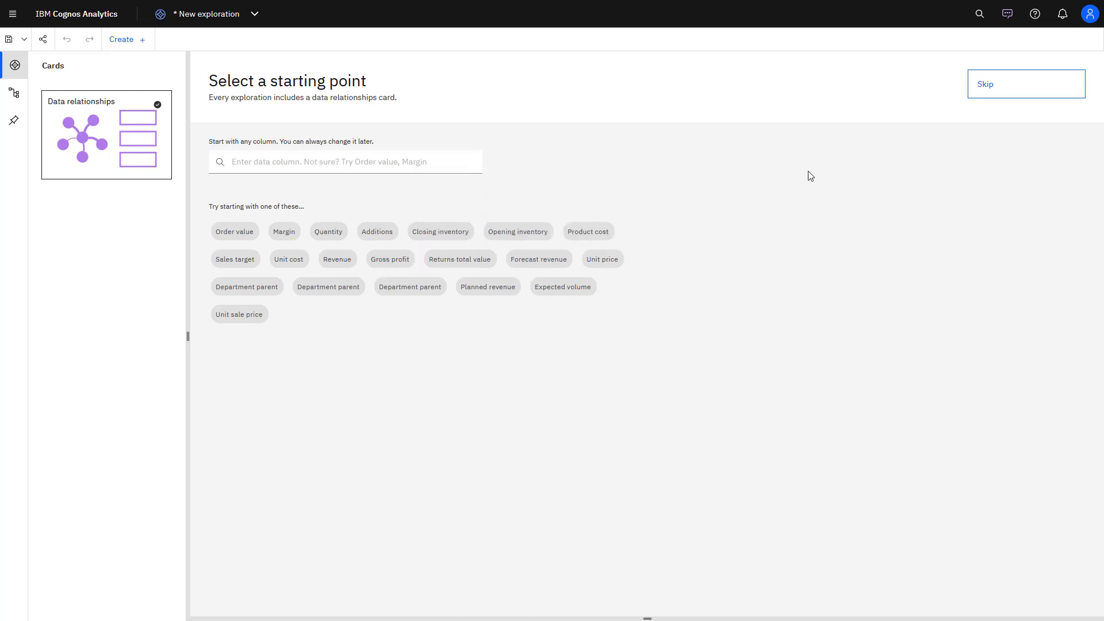
Skip the starting-point choice so the exploration opens on the Order value relationship diagram.
left_click(999, 88)
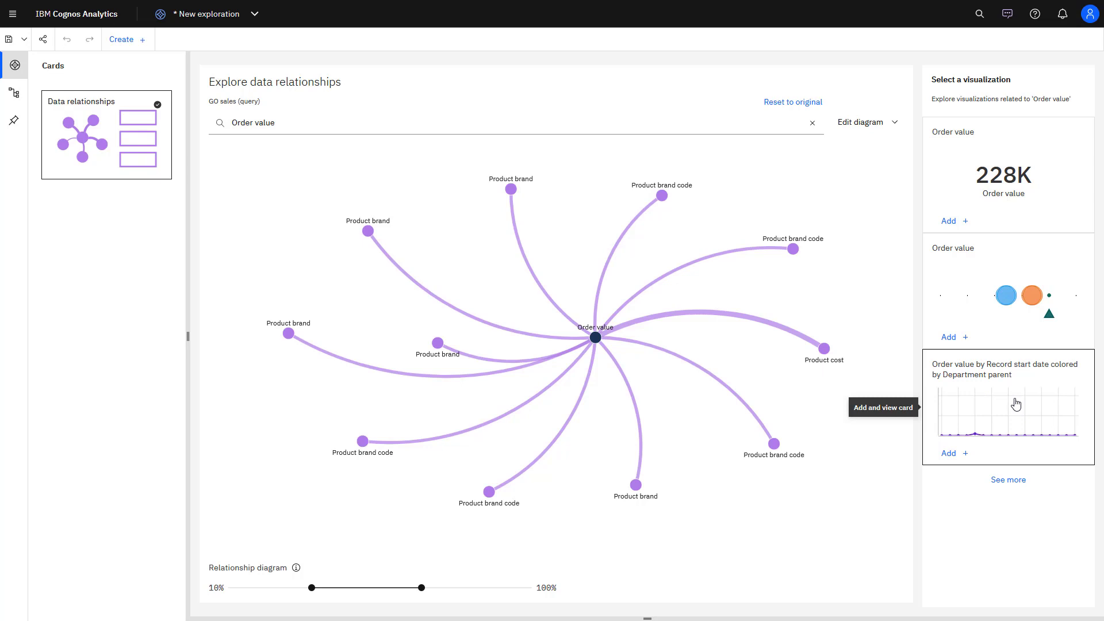
Add the Order value by Record start date chart and run a driver analysis of Order value.
left_click(1016, 403)
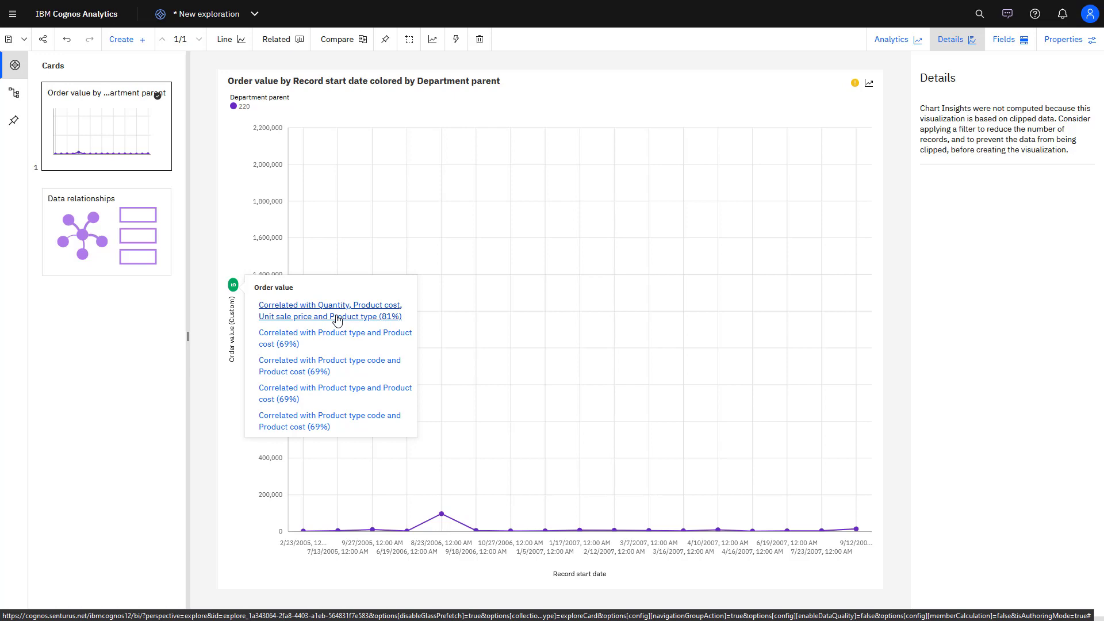
left_click(337, 316)
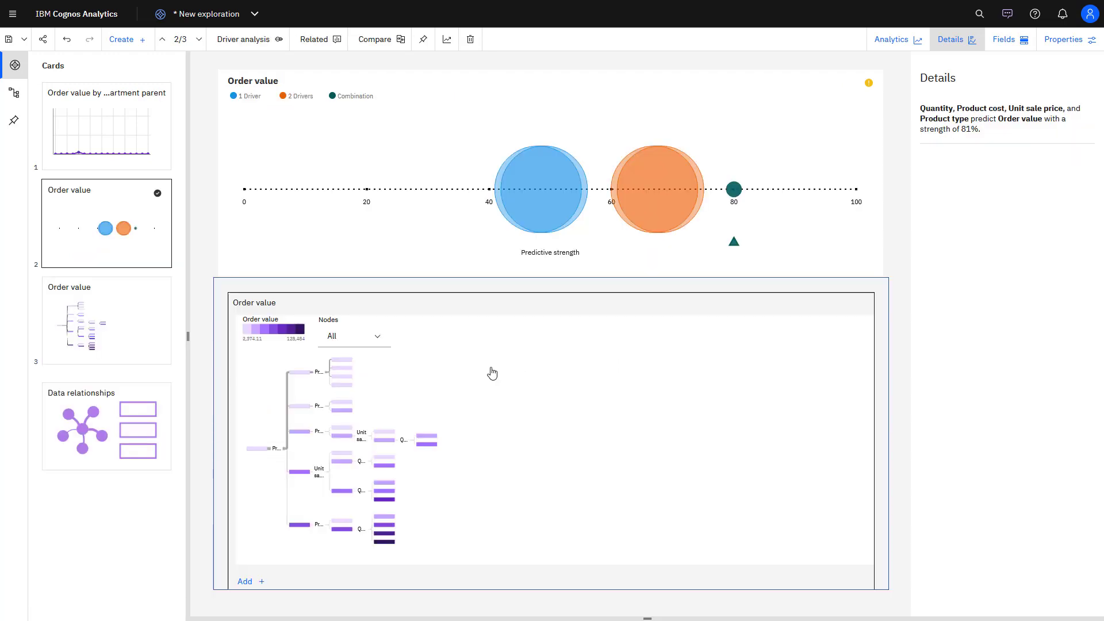
Review the Order value line chart and decision tree cards, reaching the new-card choices.
left_click(169, 135)
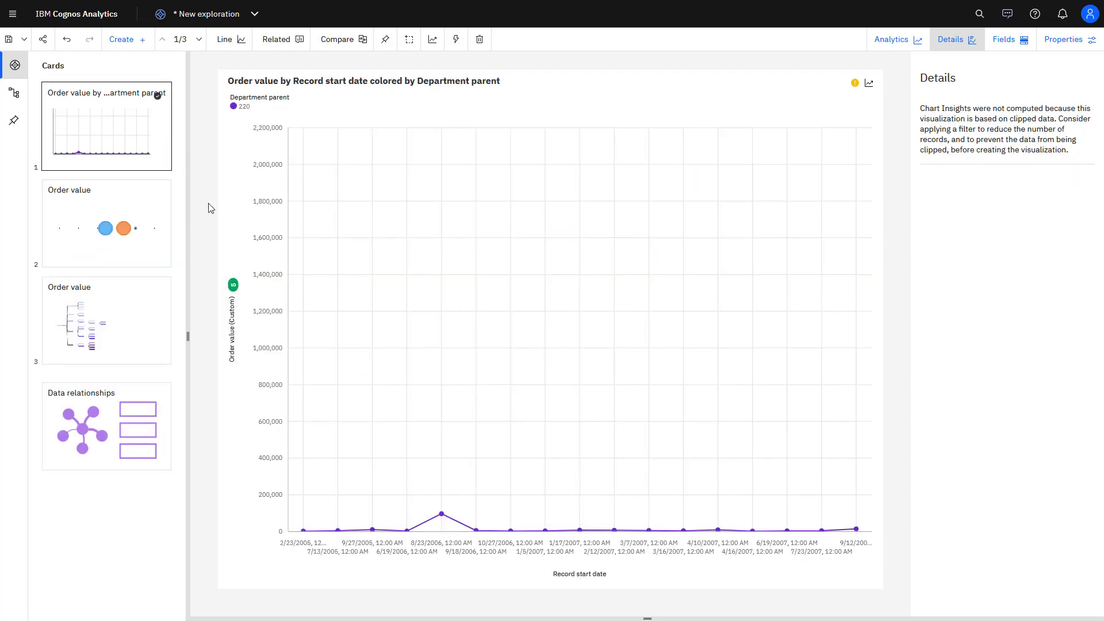
mouse_move(107, 320)
left_click(164, 333)
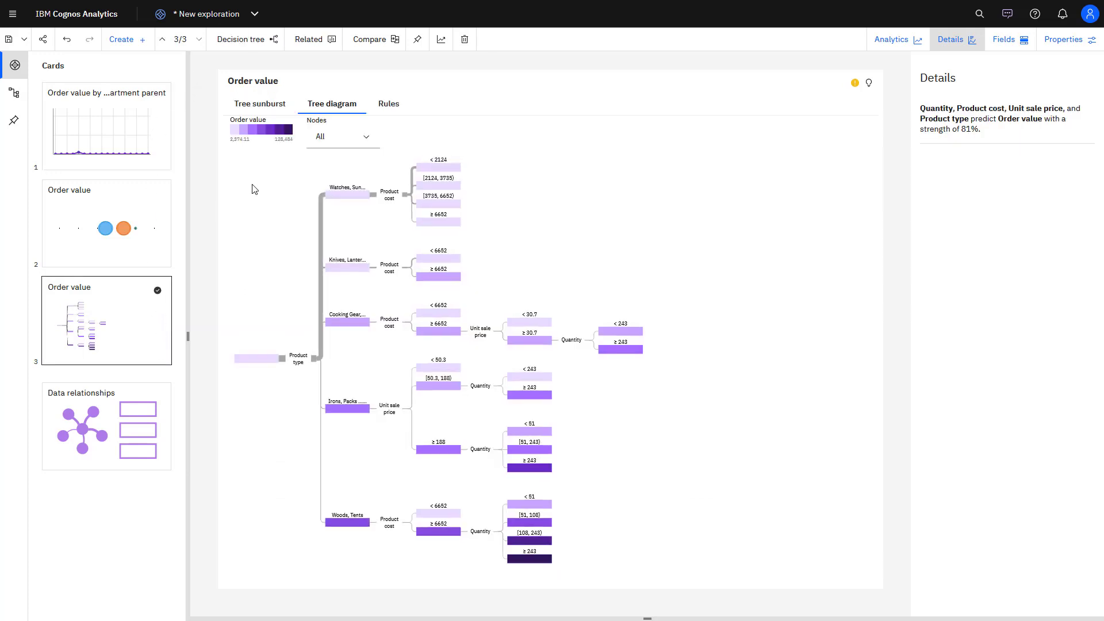
left_click(141, 39)
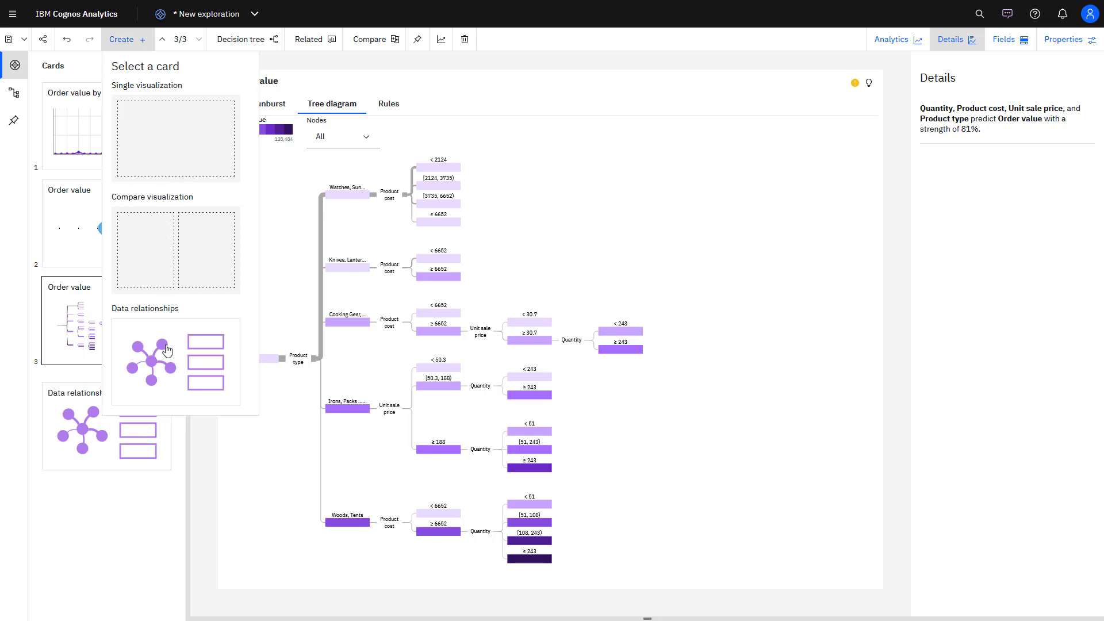
Show analytic insights on the decision tree, then view the driver analysis card.
left_click(141, 39)
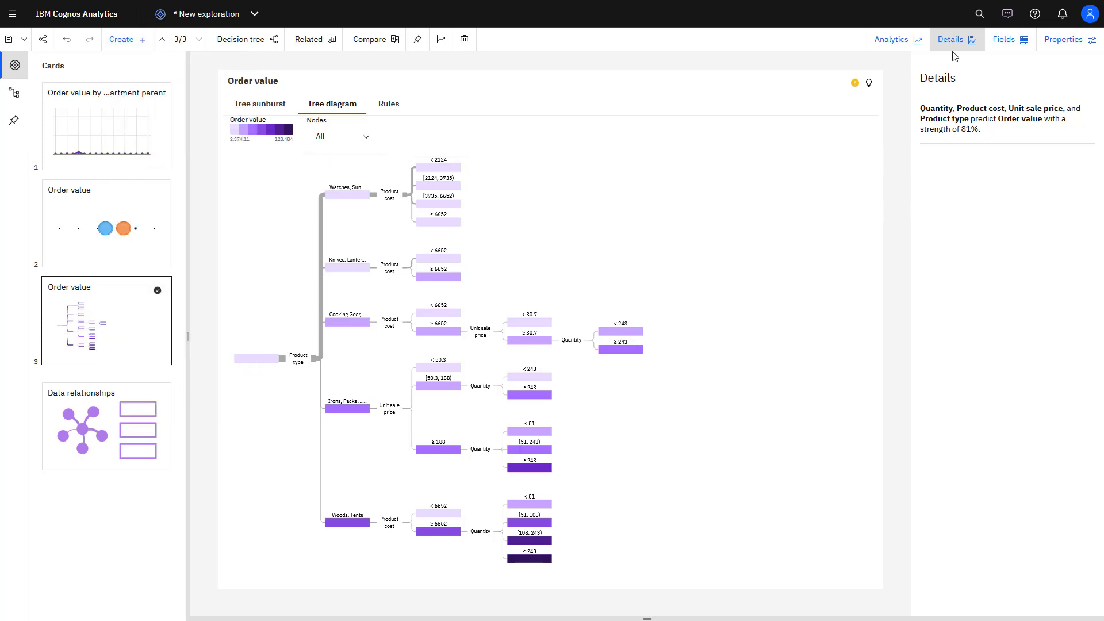
left_click(894, 45)
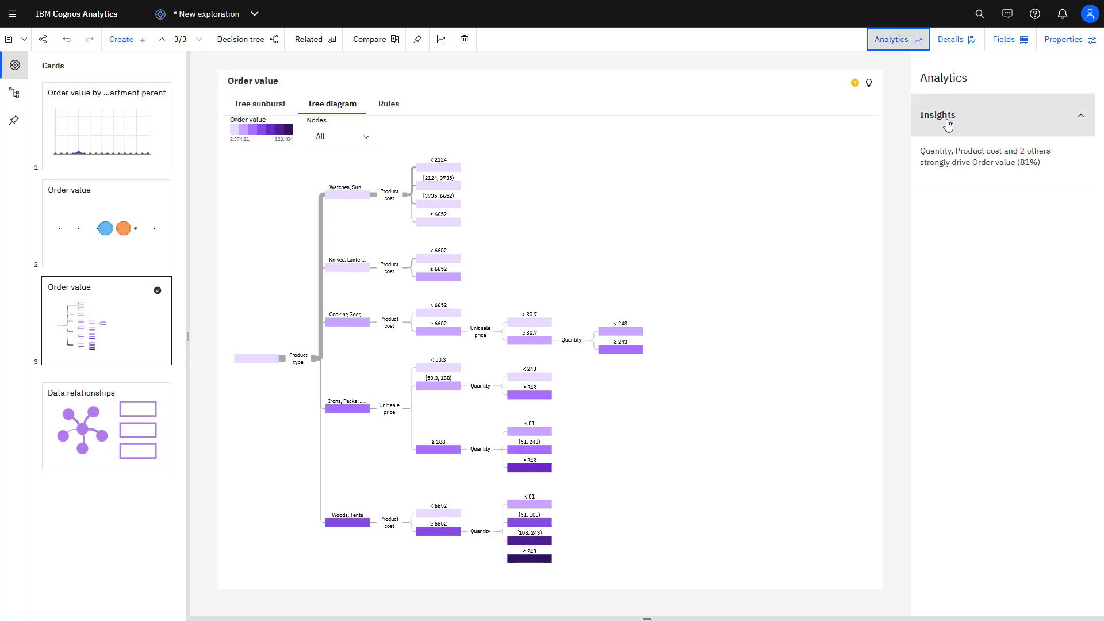
left_click(143, 210)
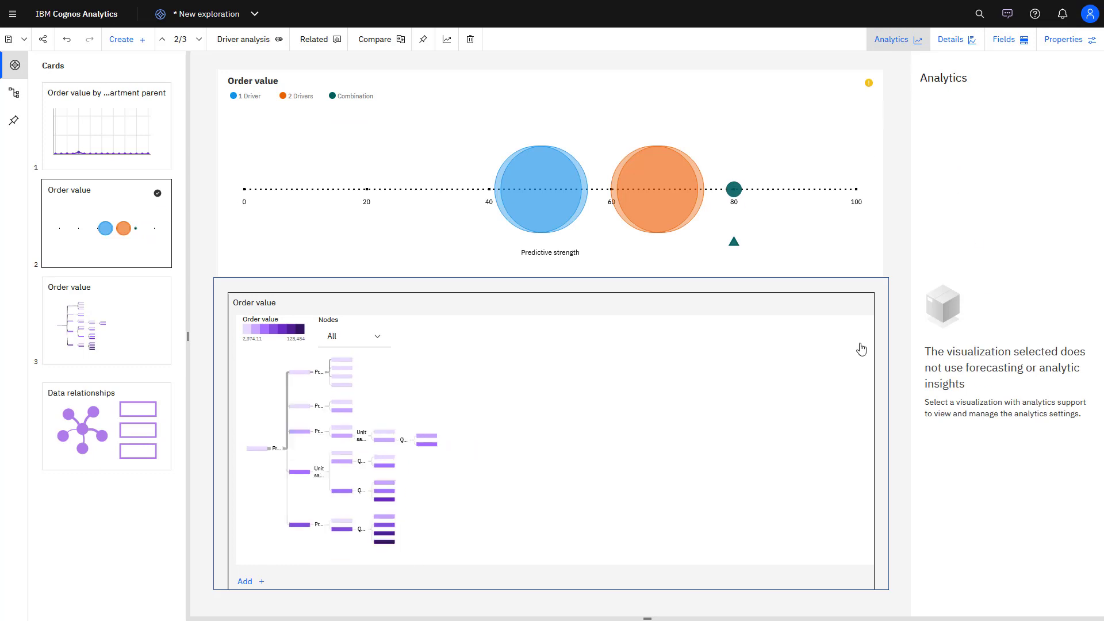
Show the decision tree's details, confirming four fields predict Order value at 81%.
left_click(129, 340)
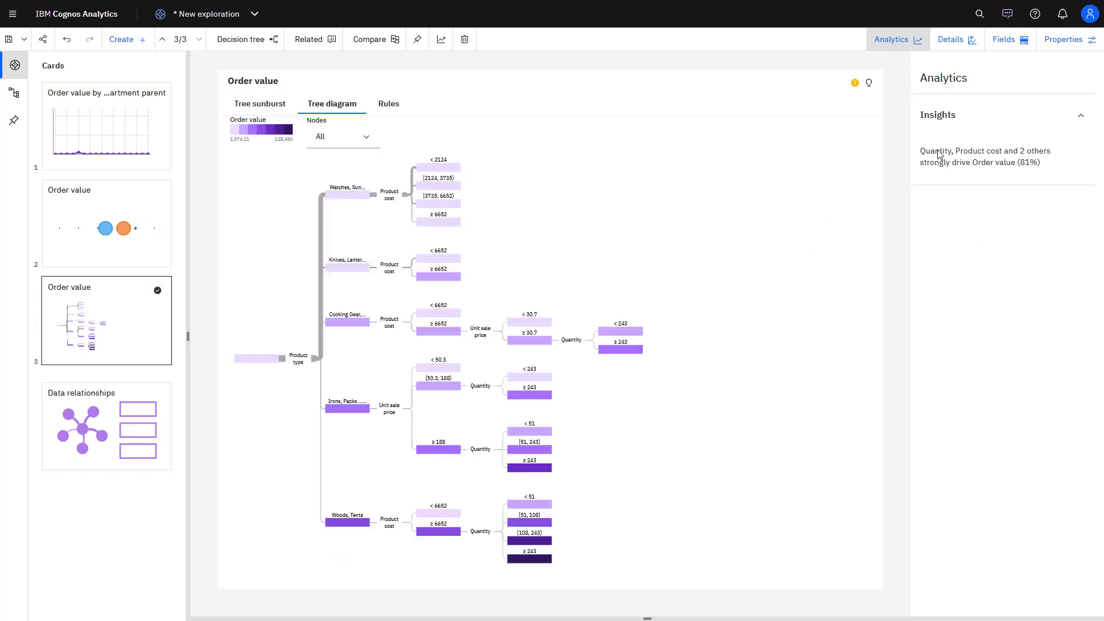
left_click(952, 40)
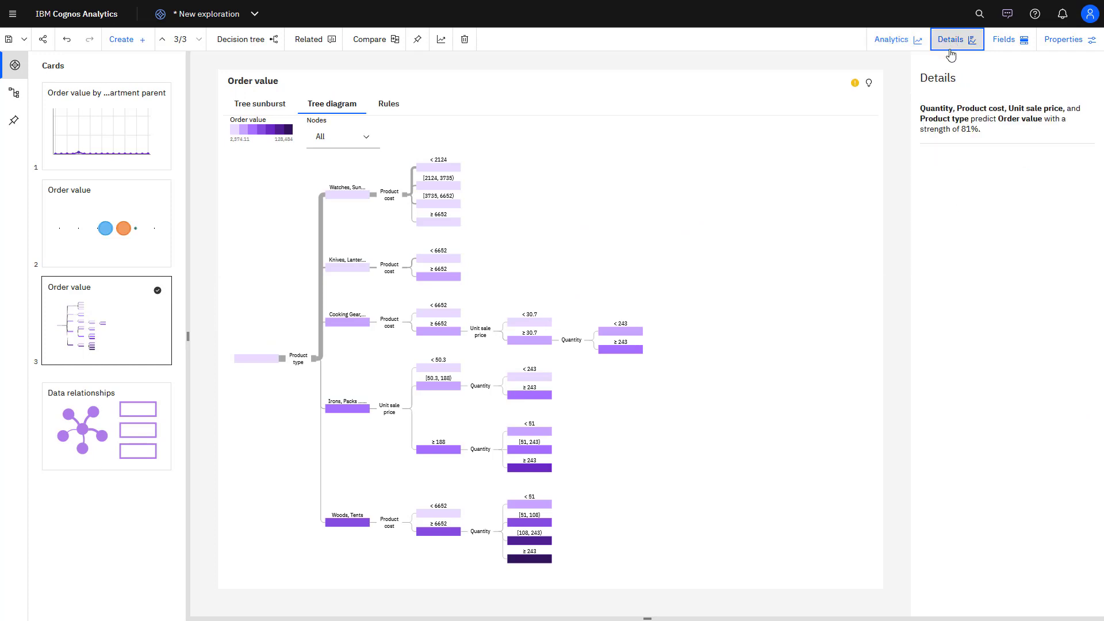
left_click(96, 259)
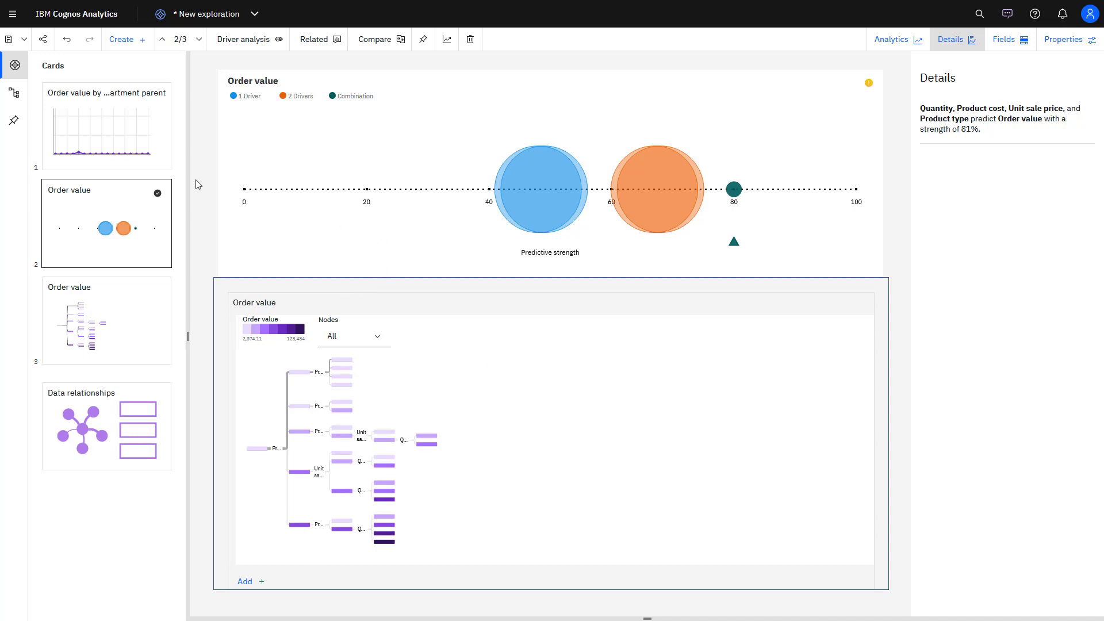
Add an empty single visualization card and choose a chart type for it.
left_click(142, 41)
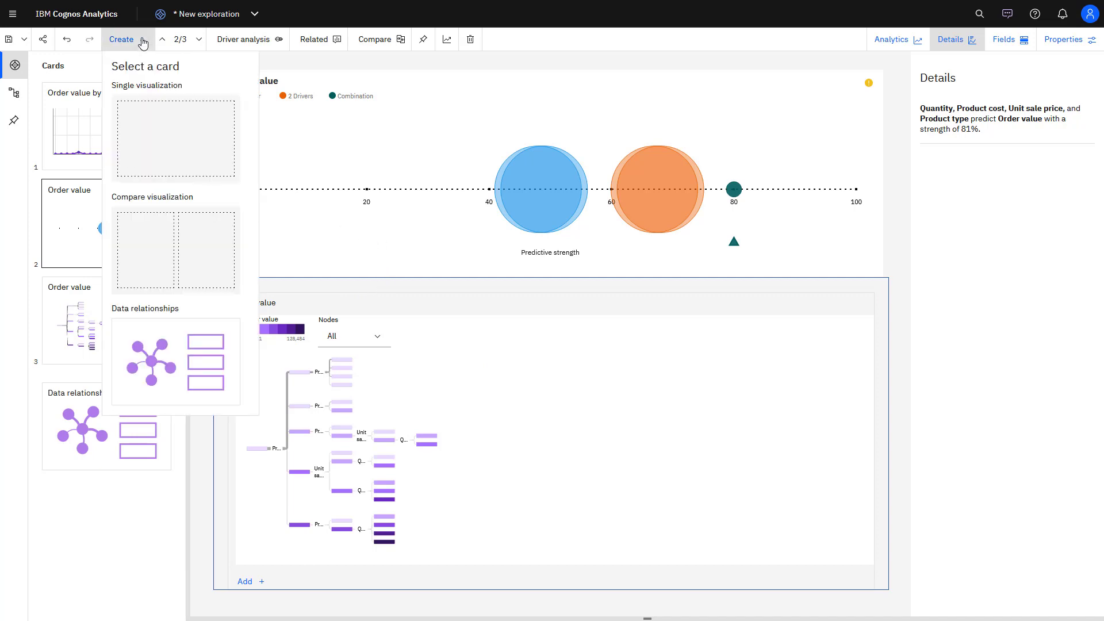
left_click(165, 133)
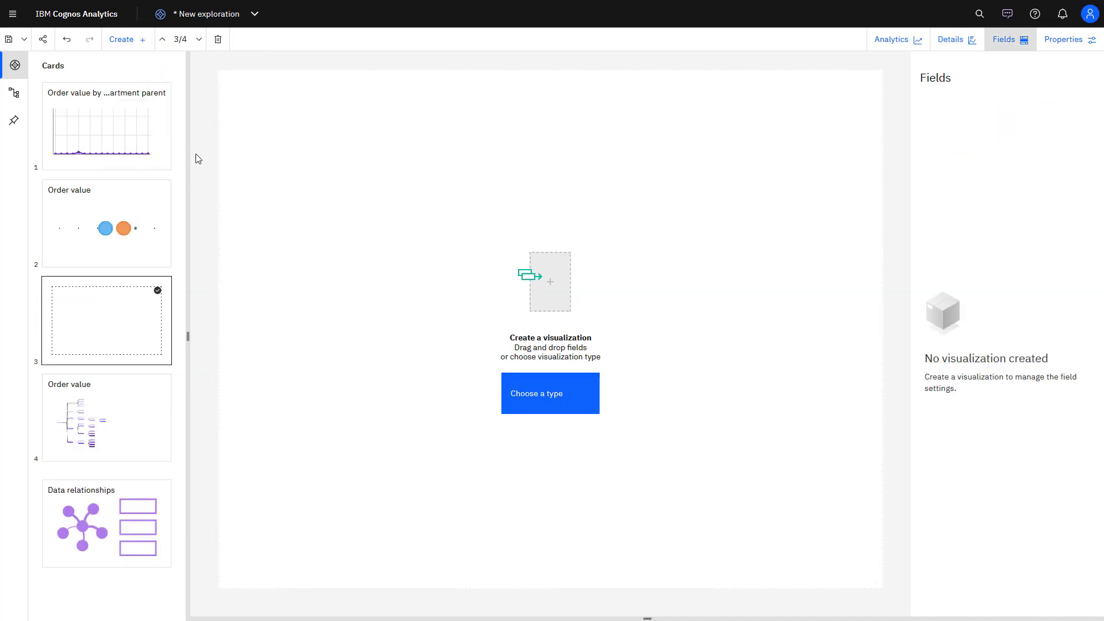
left_click(537, 394)
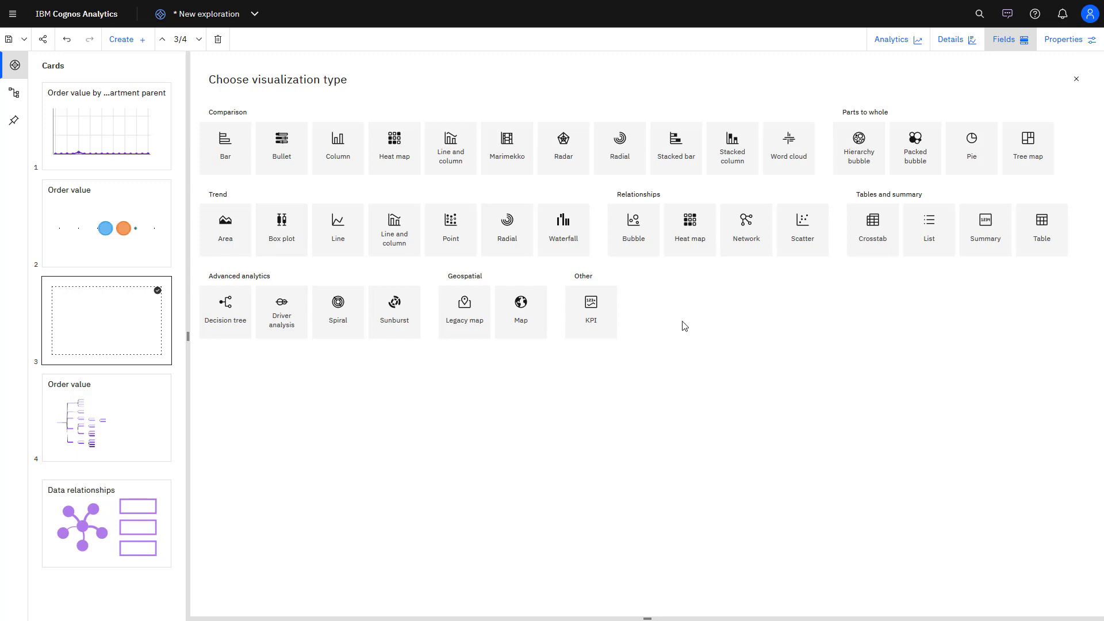
Add a side-by-side comparison card focused on Sales target.
left_click(122, 39)
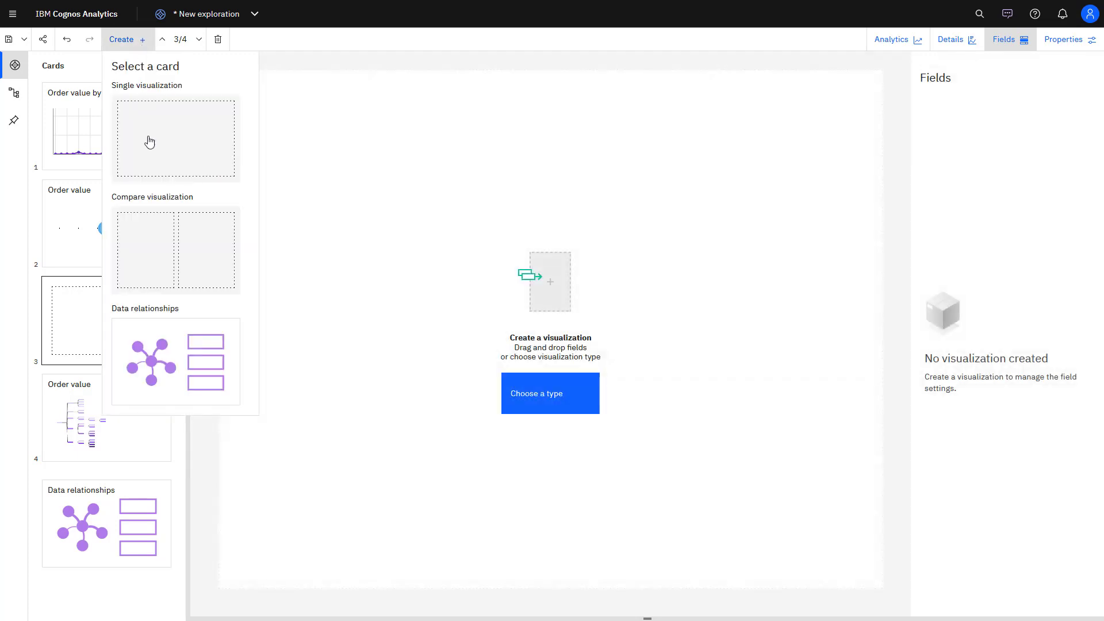
left_click(163, 242)
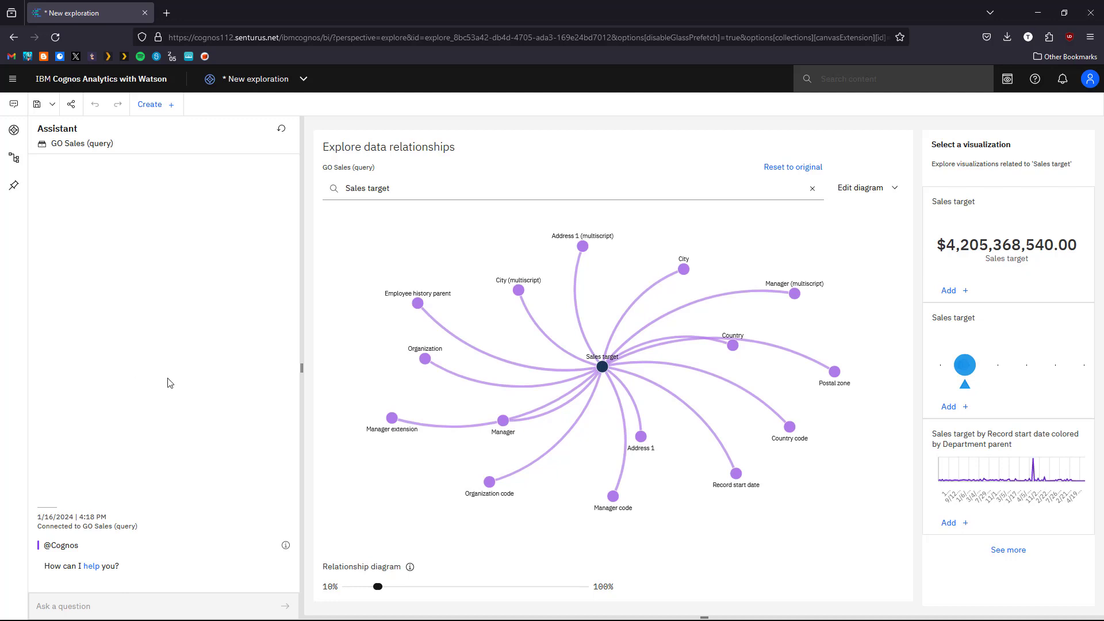
Ask the Assistant 'suggest' to get question suggestions for Coffee sales and marketing.
left_click(127, 610)
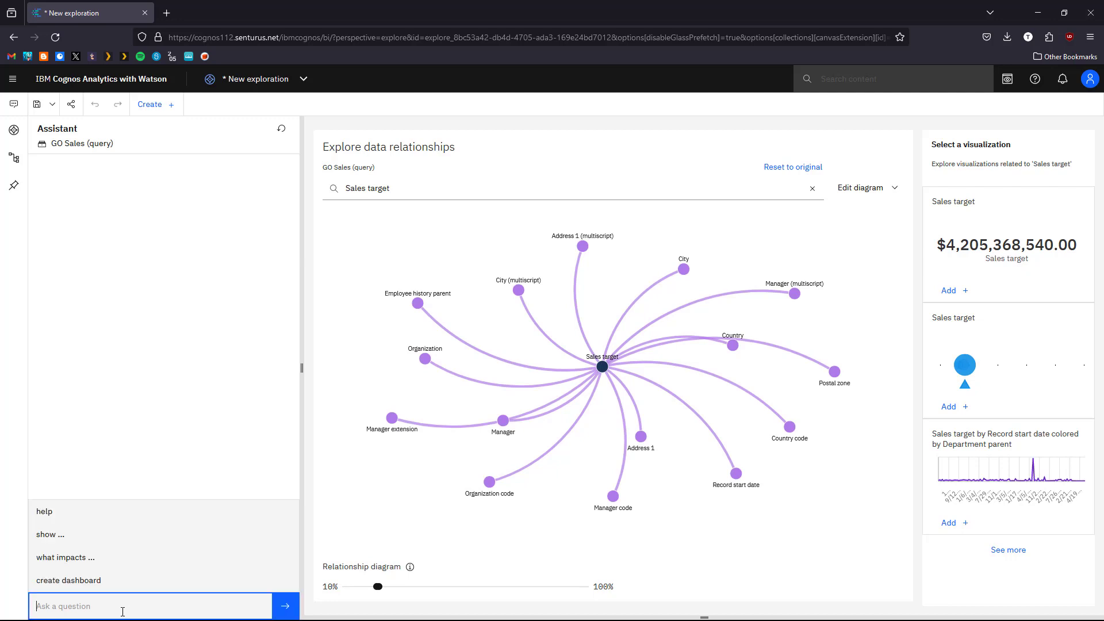
type("suggest")
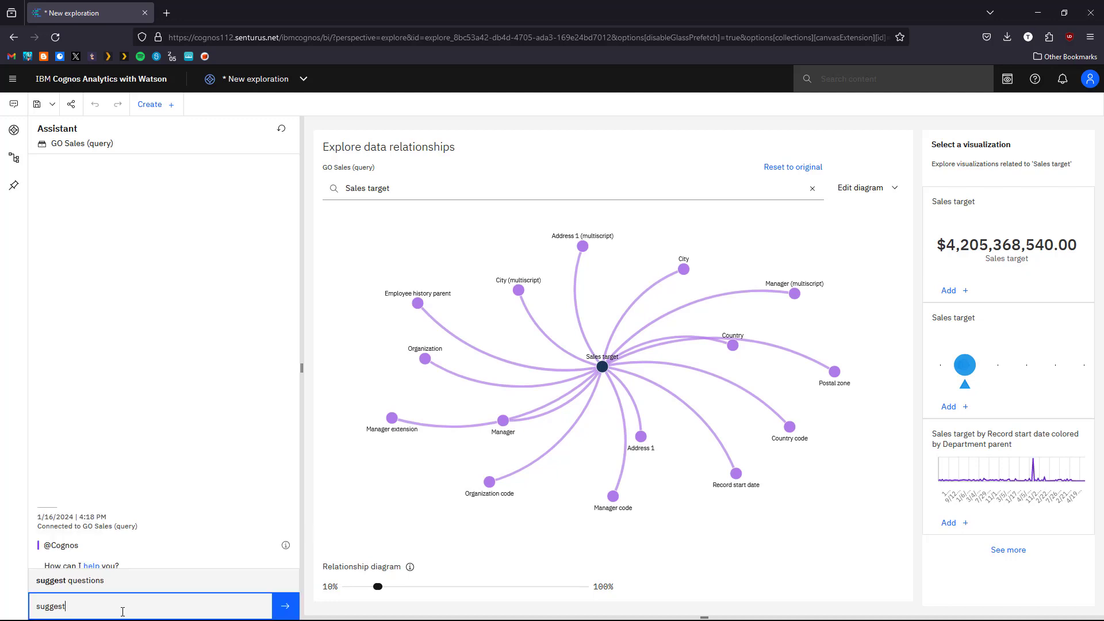
key("Return")
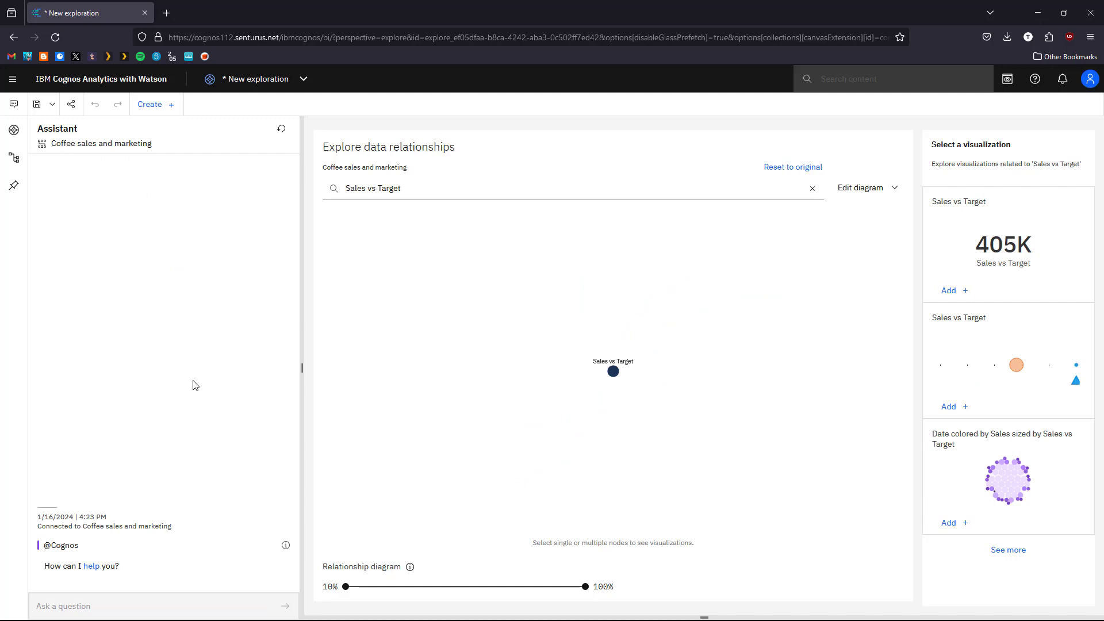
Ask the Assistant to suggest questions and compare Quantity Sold and Spoilage by Sales Outlet ID.
left_click(176, 595)
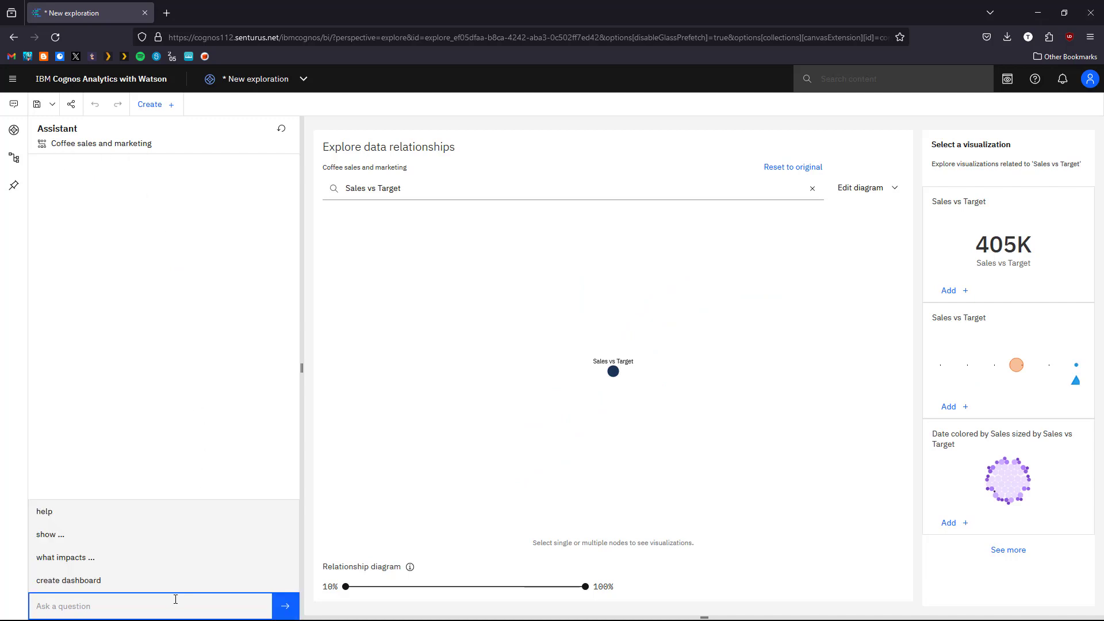
type("sugge")
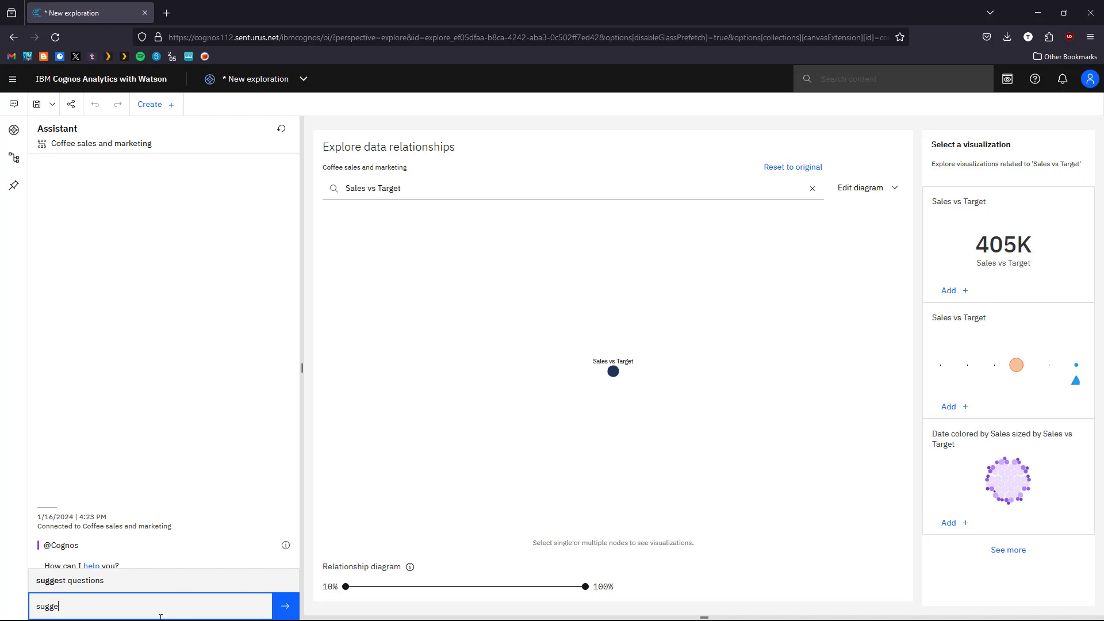
left_click(70, 580)
left_click(285, 606)
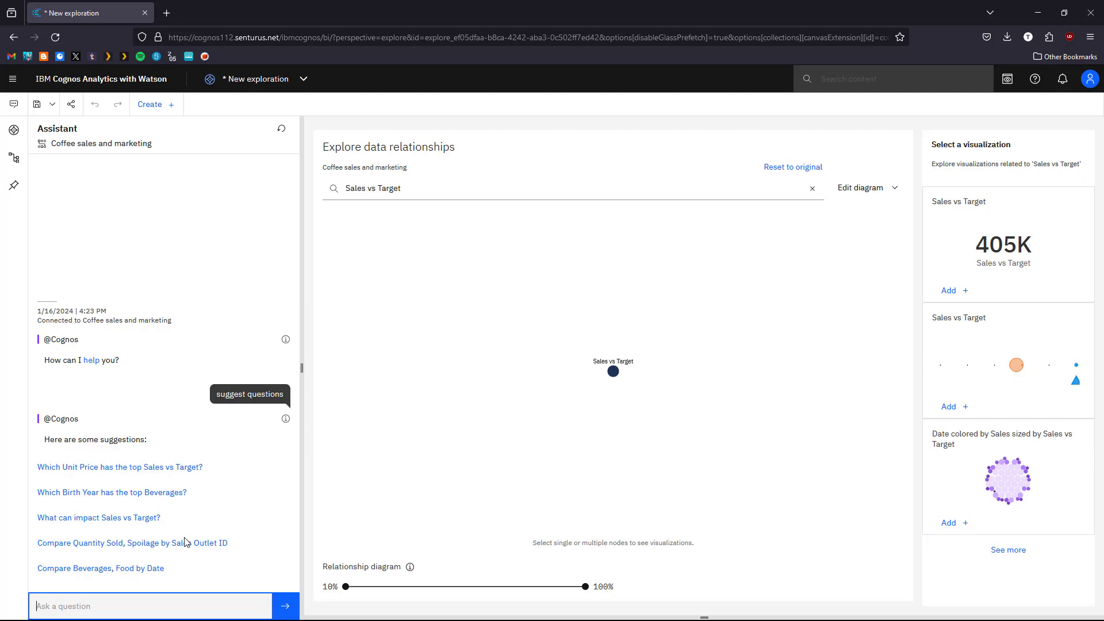
left_click(133, 543)
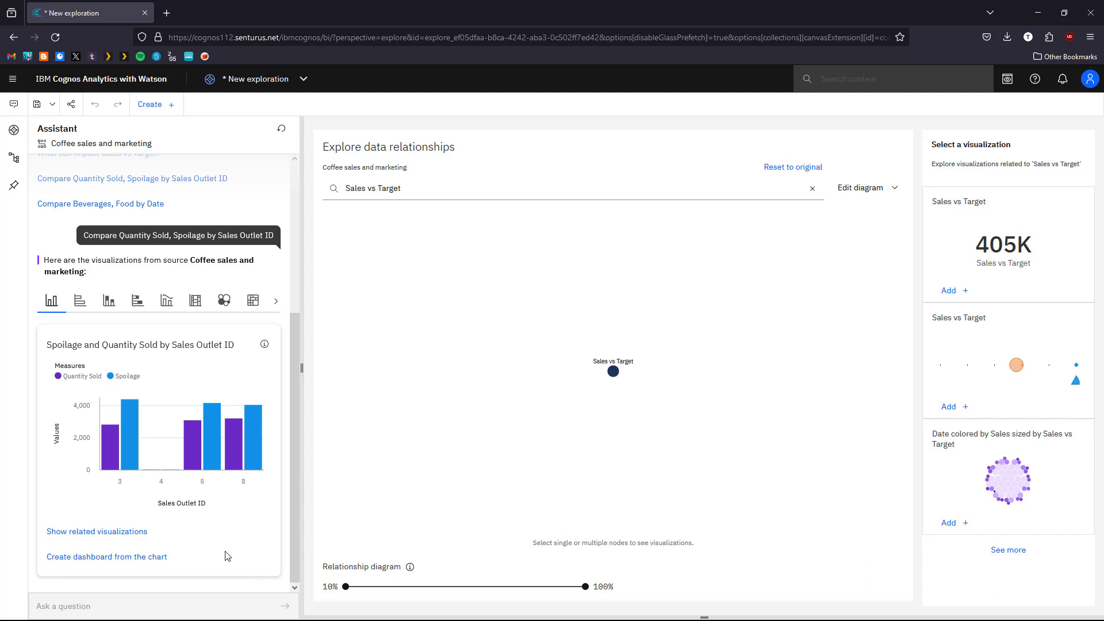
Create a dashboard from the comparison chart and review its Spoilage and Sales Outlet ID tabs.
left_click(126, 565)
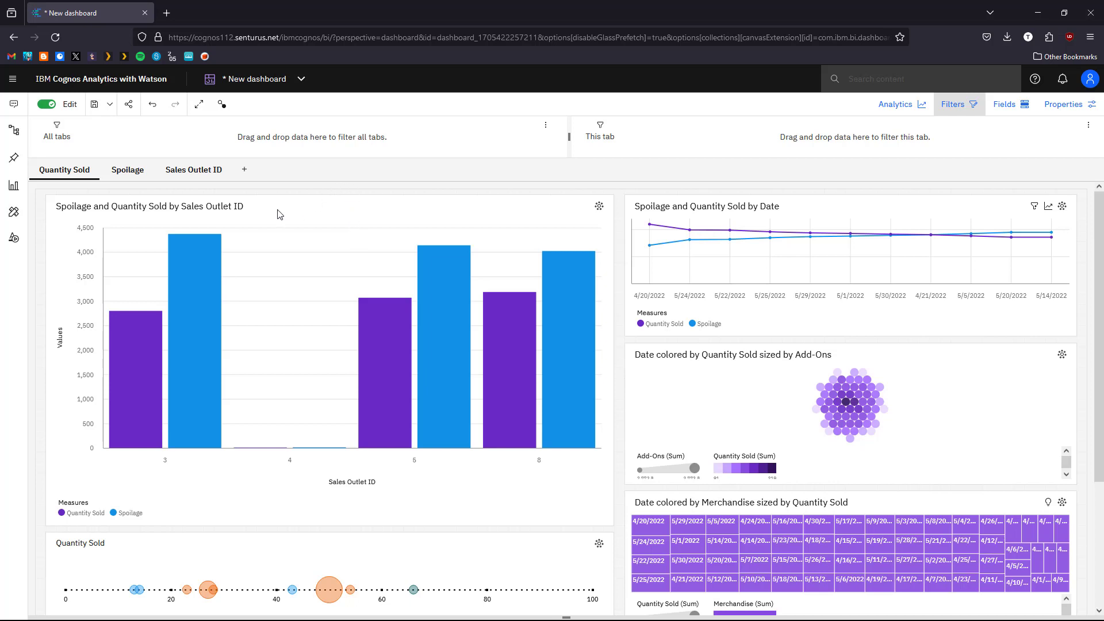
left_click(120, 172)
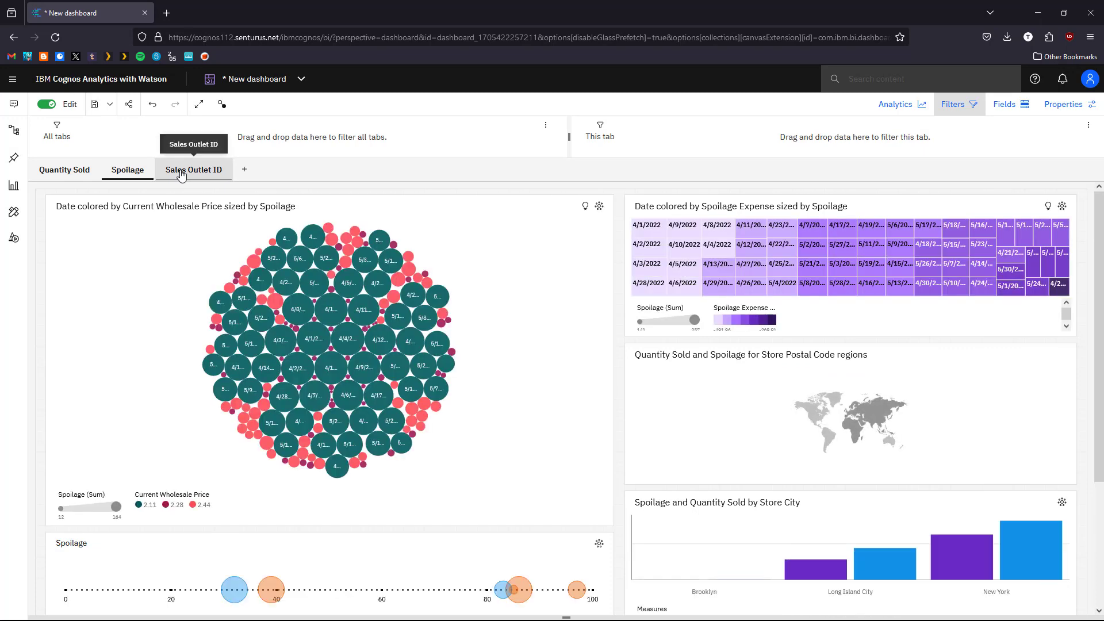
left_click(181, 174)
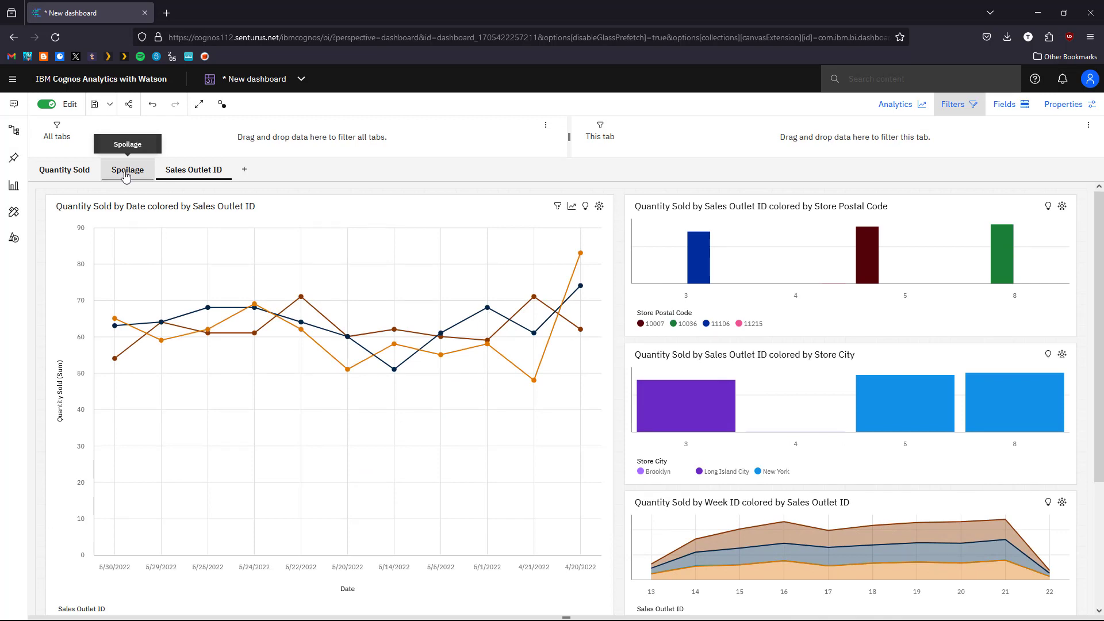
left_click(127, 171)
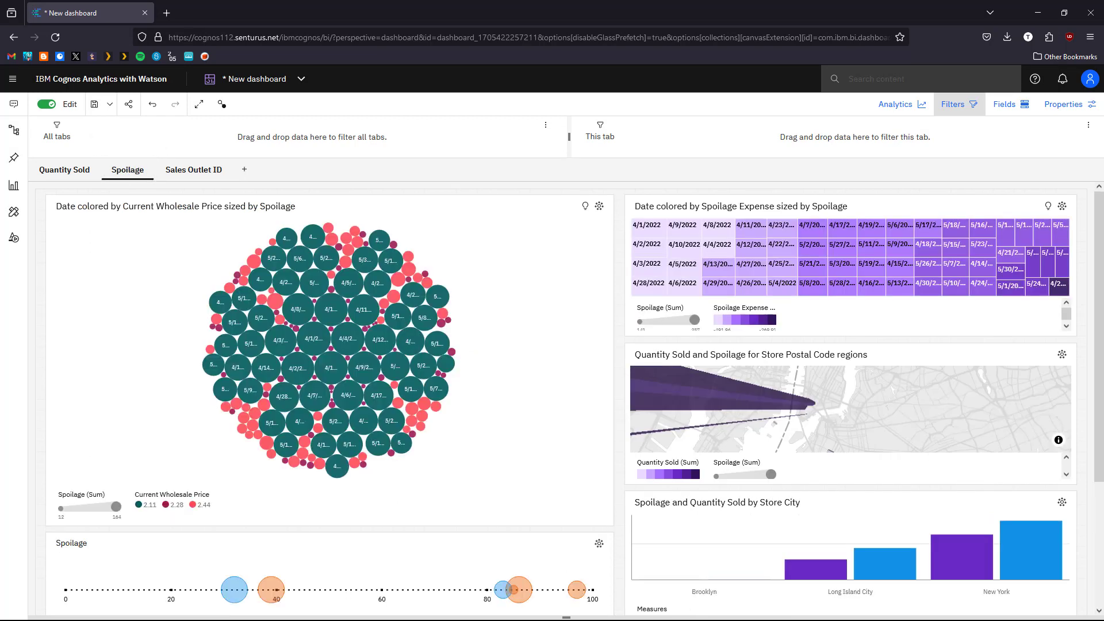